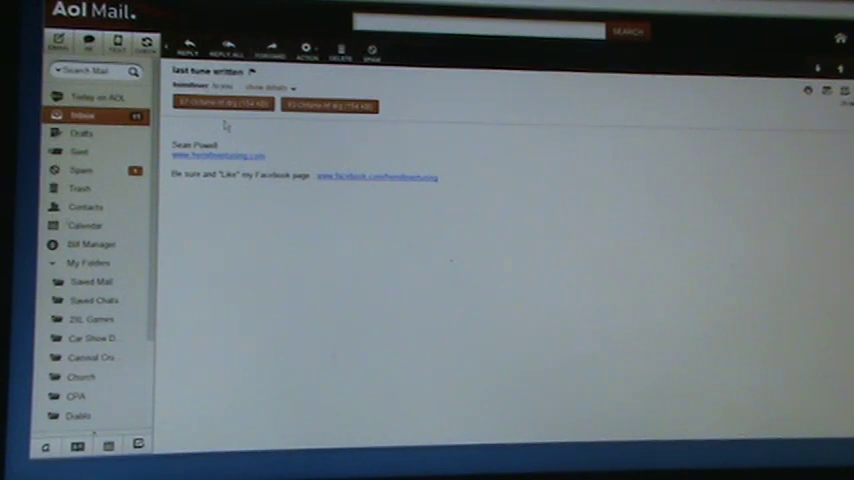
Download both .drg tune attachments and show them in the Downloads folder
{"action": "left_click", "coordinate": [236, 106]}
{"action": "left_click", "coordinate": [325, 107]}
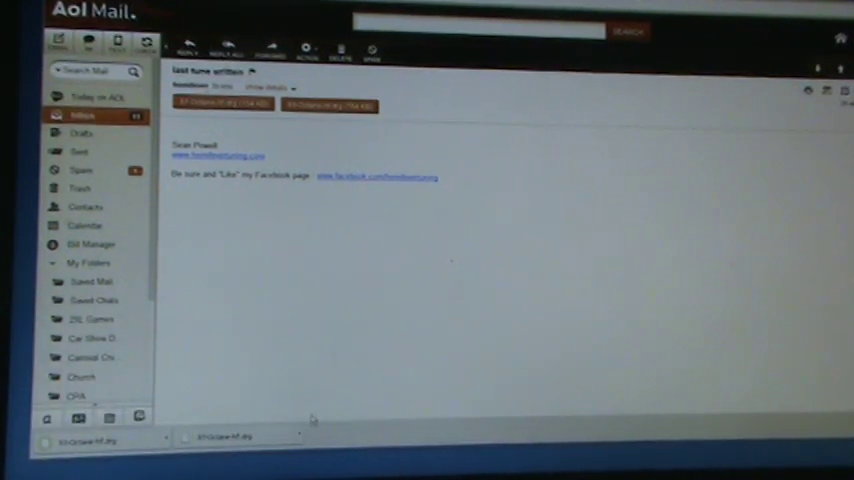
{"action": "left_click", "coordinate": [302, 437]}
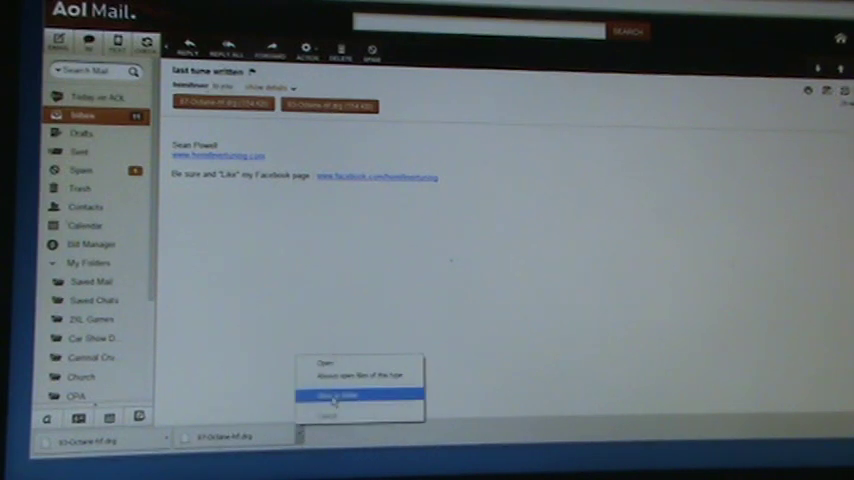
{"action": "left_click", "coordinate": [334, 398]}
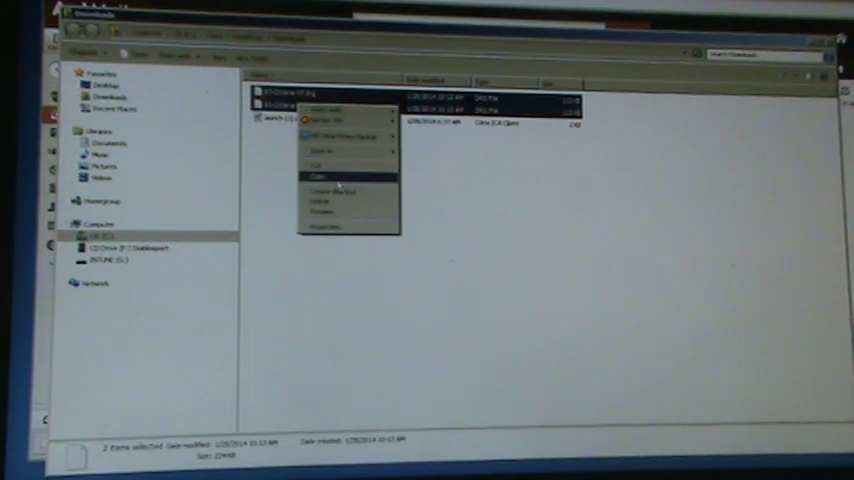
Copy the two selected .drg tune files in Downloads
{"action": "left_click", "coordinate": [336, 180]}
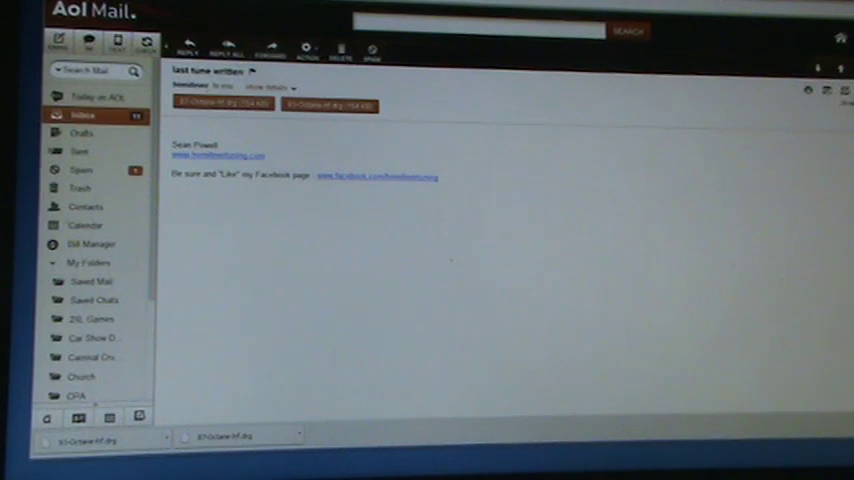
Switch to Explorer and open the Tunes folder on the INTUNE drive
{"action": "key", "text": "alt+Tab"}
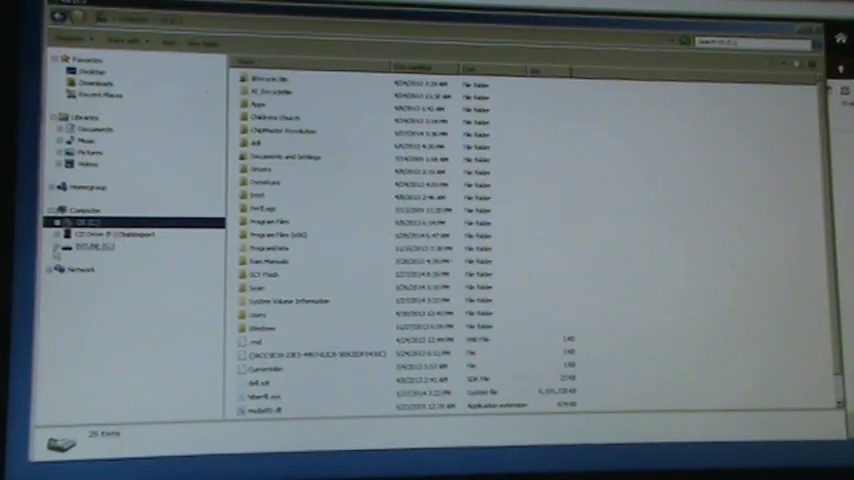
{"action": "left_click", "coordinate": [88, 268]}
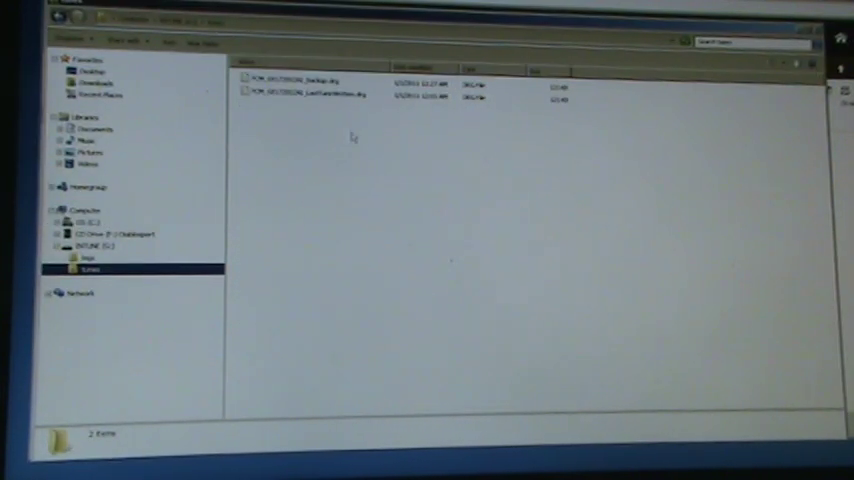